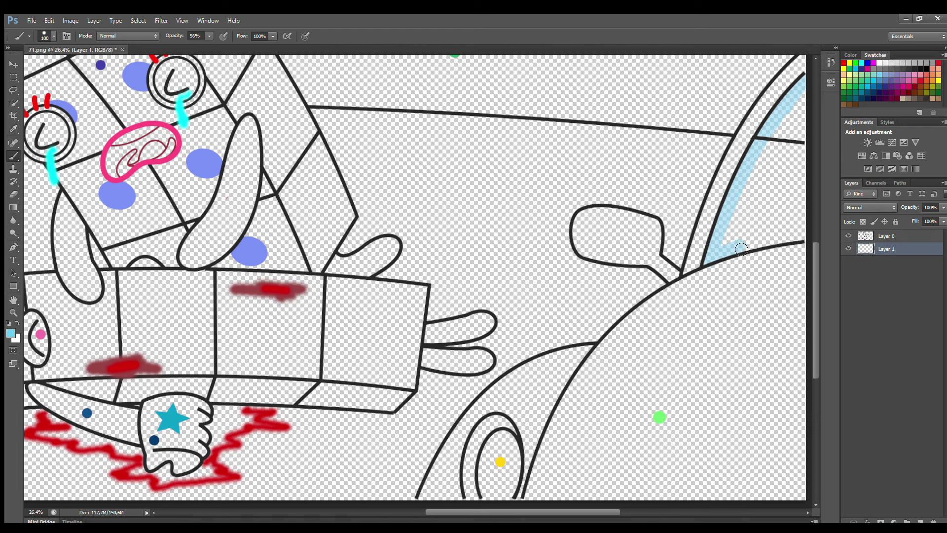
Step: Finish filling the car window with light blue at 56% opacity on Layer 1 and tidy its edges
mouse_move(741, 249)
left_mouse_down()
mouse_move(787, 239)
mouse_move(806, 124)
mouse_move(788, 143)
mouse_move(789, 169)
mouse_move(803, 179)
mouse_move(787, 191)
mouse_move(771, 237)
left_mouse_up()
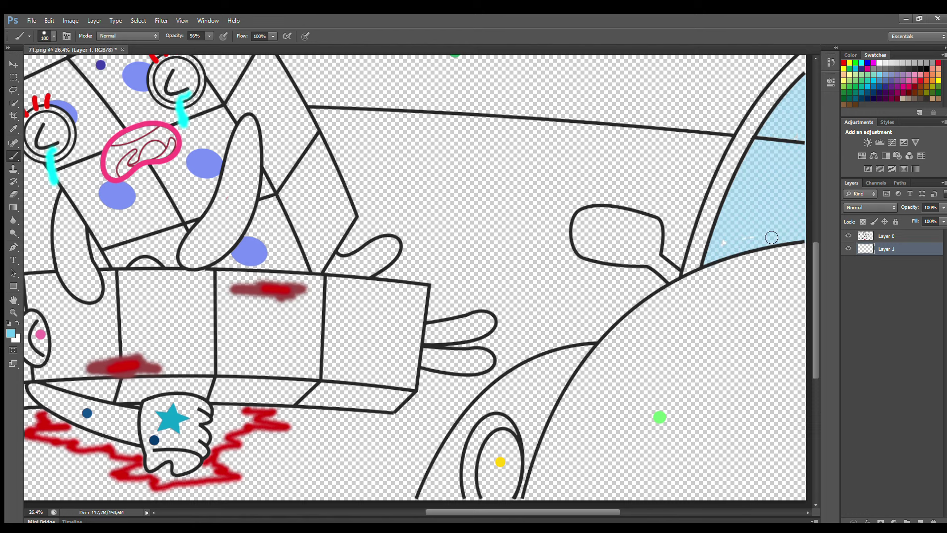
key("e")
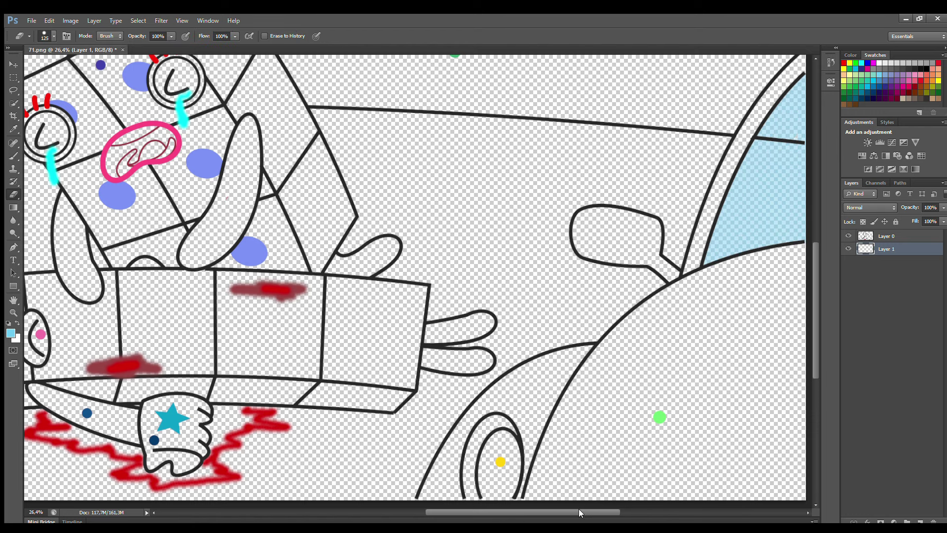
Step: Fill the oval at the fallen block character's face with the sampled pink at 100% opacity
left_click_drag(578, 512, 523, 512)
key("b")
left_click(266, 334, "alt")
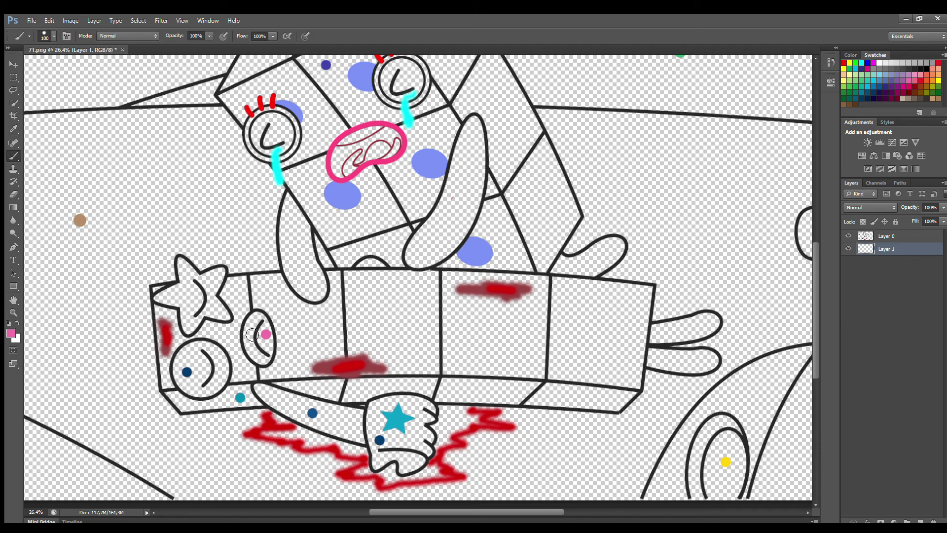
Step: Fill the circle and the star at the end of the fallen block character with the sampled navy blue
left_click(187, 371, "alt")
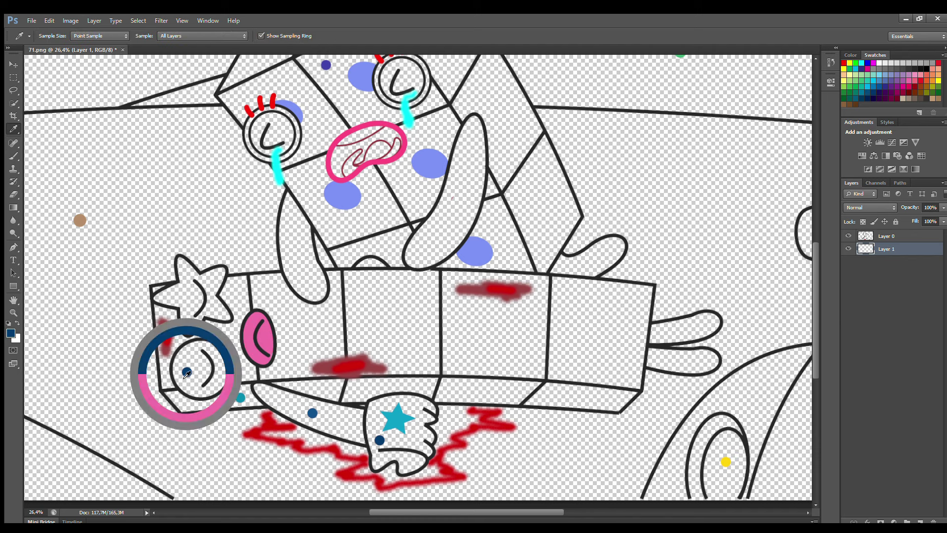
mouse_move(223, 388)
left_mouse_down()
mouse_move(222, 357)
mouse_move(194, 351)
mouse_move(197, 381)
left_mouse_up()
mouse_move(184, 265)
left_mouse_down()
mouse_move(201, 281)
mouse_move(223, 275)
mouse_move(228, 319)
left_mouse_up()
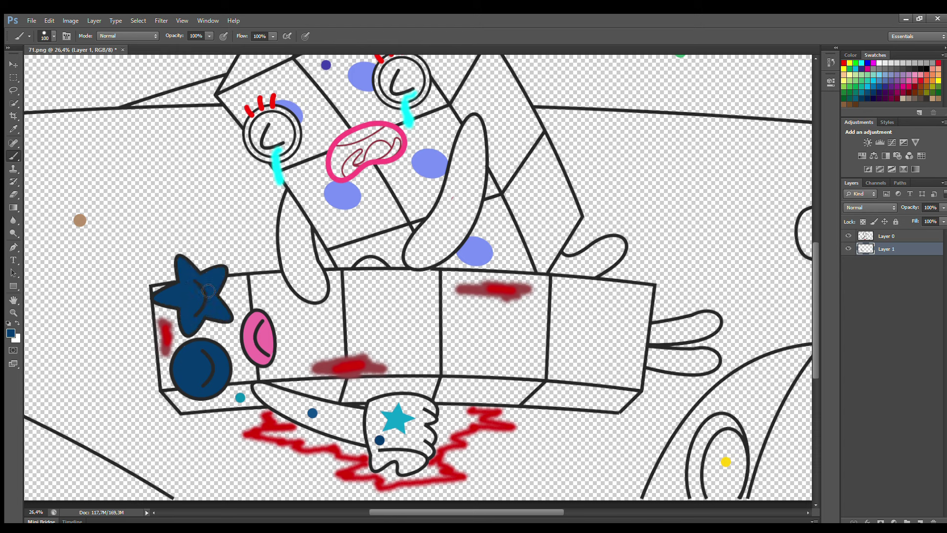
Step: Fill the fallen character's hanging arm and both legs with the sampled medium blue, using an 80 px brush
left_click(312, 413, "alt")
key("bracketleft")
key("bracketleft")
mouse_move(257, 387)
left_mouse_down()
mouse_move(361, 441)
mouse_move(359, 412)
mouse_move(284, 397)
mouse_move(354, 420)
left_mouse_up()
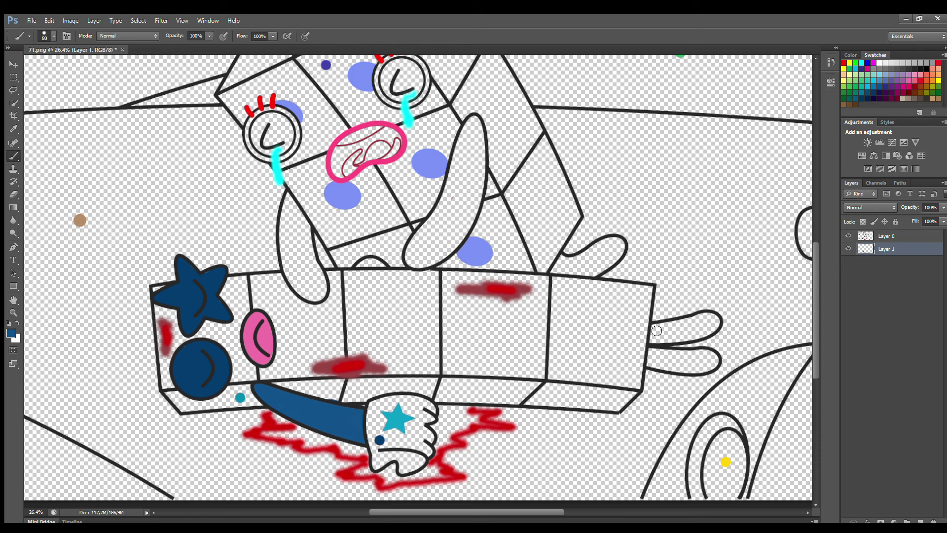
left_click_drag(657, 331, 715, 323)
mouse_move(650, 362)
left_mouse_down()
mouse_move(695, 371)
mouse_move(716, 359)
mouse_move(682, 357)
left_mouse_up()
Step: Fill the fallen character's hand around the teal star with navy blue, enlarging the brush to 100 px
left_click_drag(371, 402, 372, 420)
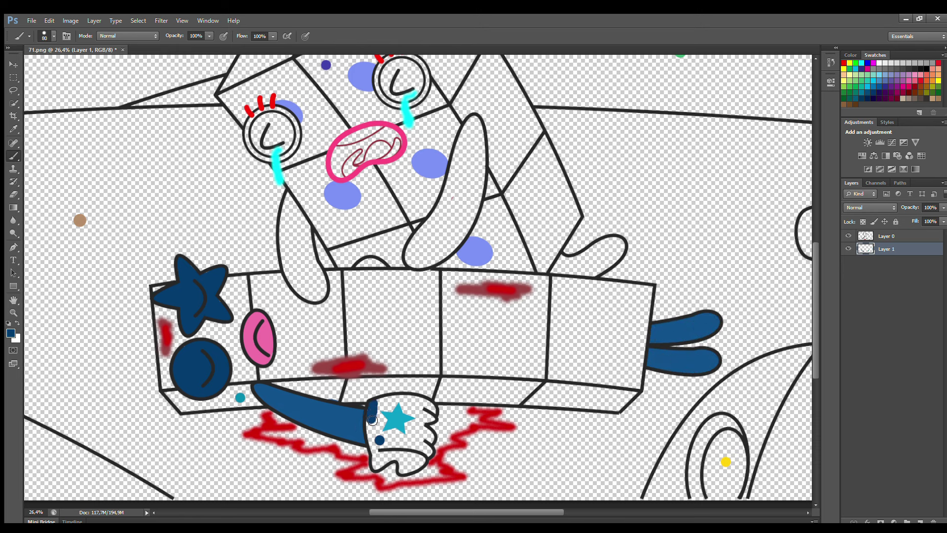
key("bracketright")
key("bracketright")
mouse_move(433, 414)
left_mouse_down()
mouse_move(404, 399)
mouse_move(408, 405)
mouse_move(384, 418)
mouse_move(427, 446)
mouse_move(419, 460)
mouse_move(407, 444)
left_mouse_up()
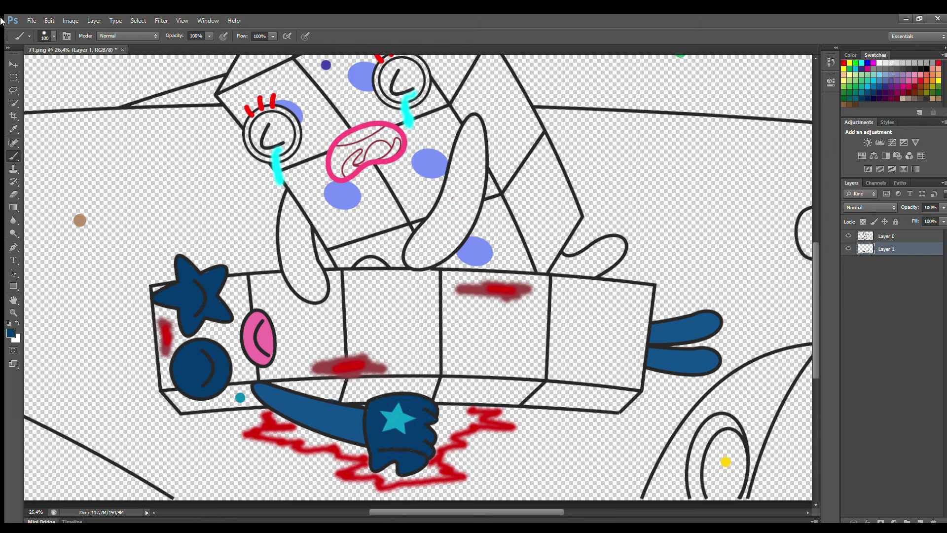
Step: Fill the upright character's drooping arm with dark red and the small bump above the fallen block with navy
left_click(248, 113, "alt")
key("bracketleft")
mouse_move(291, 199)
left_mouse_down()
mouse_move(286, 240)
mouse_move(300, 290)
mouse_move(326, 292)
mouse_move(295, 207)
mouse_move(319, 292)
left_mouse_up()
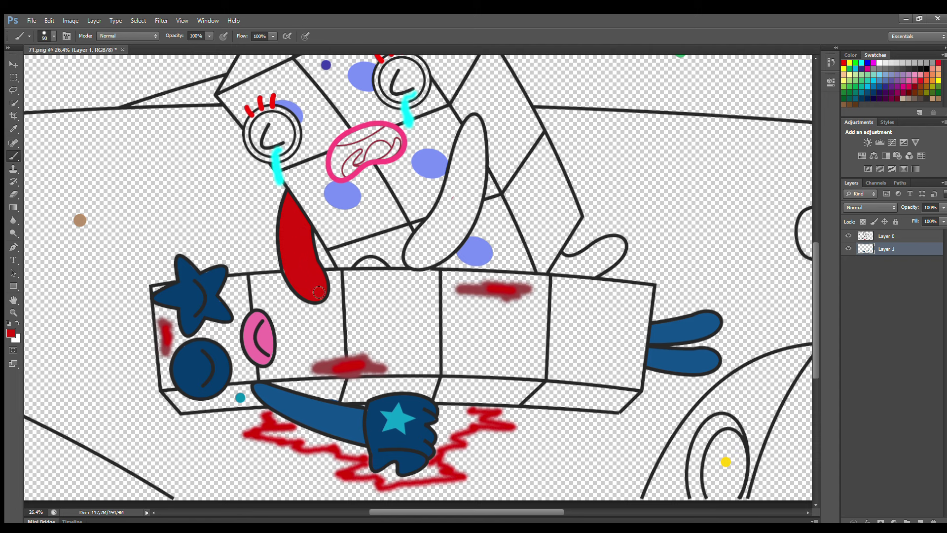
left_click(217, 279, "alt")
Step: Add a new layer below Layer 1 and fill the fallen block's narrow underside with the sampled dark teal
key("ctrl+shift+alt+n")
left_click_drag(902, 249, 902, 267)
left_click(241, 397, "alt")
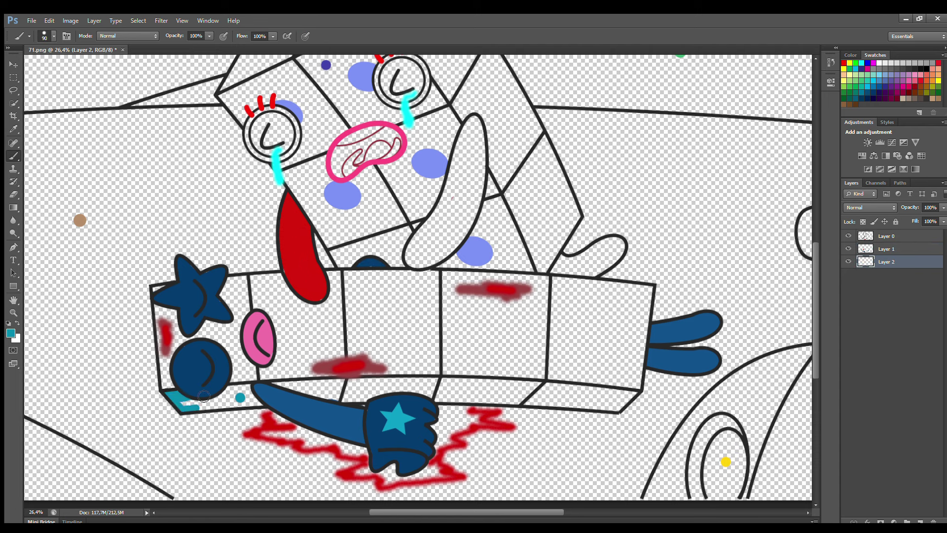
mouse_move(204, 396)
left_mouse_down()
mouse_move(434, 384)
mouse_move(632, 396)
mouse_move(573, 405)
mouse_move(316, 399)
left_mouse_up()
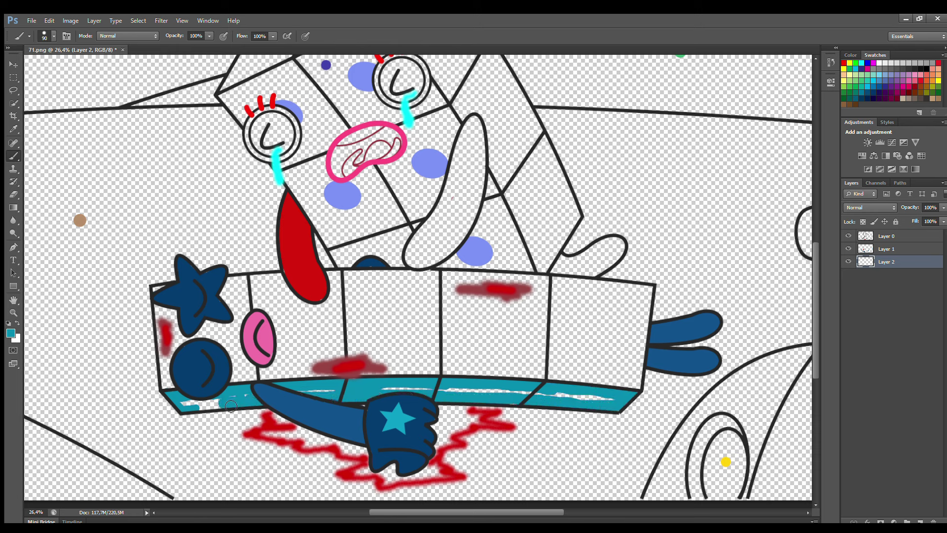
left_click_drag(377, 393, 614, 396)
Step: Add another layer below Layer 2, fill the fallen block's large front face with lighter teal, and clean up its edges
key("ctrl+shift+alt+n")
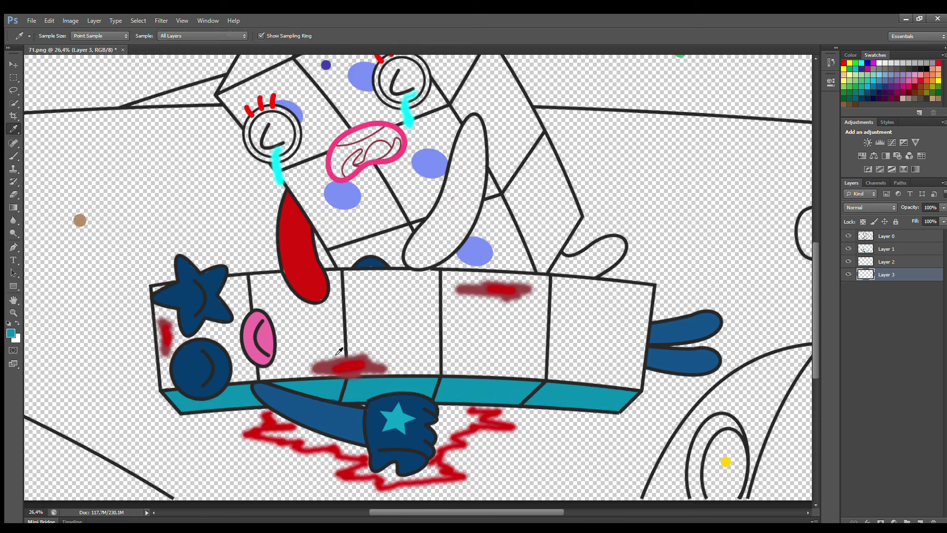
key("bracketright")
key("bracketright")
mouse_move(156, 298)
left_mouse_down()
mouse_move(174, 389)
mouse_move(520, 379)
mouse_move(638, 391)
mouse_move(649, 317)
mouse_move(618, 290)
mouse_move(241, 285)
mouse_move(178, 353)
left_mouse_up()
key("bracketright")
key("bracketright")
key("bracketright")
mouse_move(232, 298)
left_mouse_down()
mouse_move(414, 296)
mouse_move(439, 372)
mouse_move(617, 316)
mouse_move(599, 332)
left_mouse_up()
key("e")
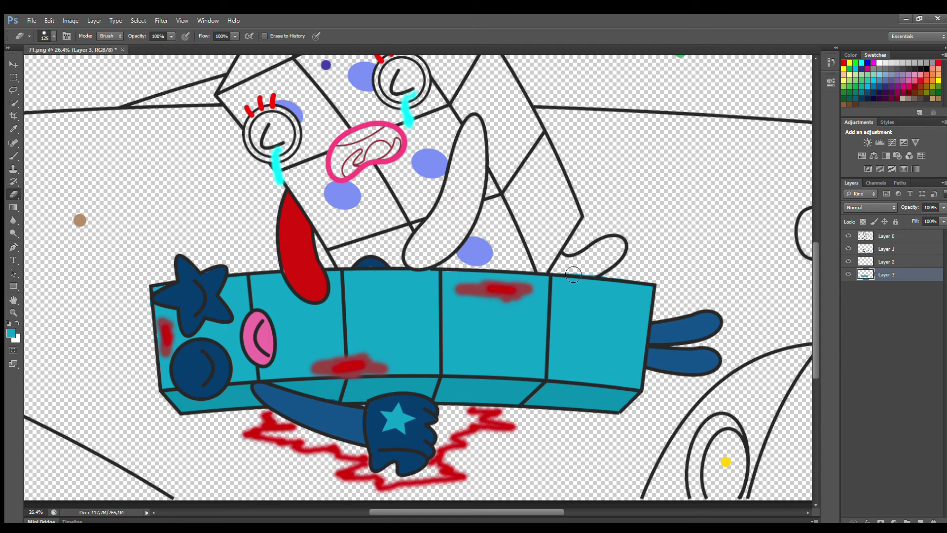
Step: Fill the tongue in the upright character's mouth with the sampled maroon on Layer 1
left_click_drag(816, 348, 816, 319)
scroll(597, 325, "down", 1)
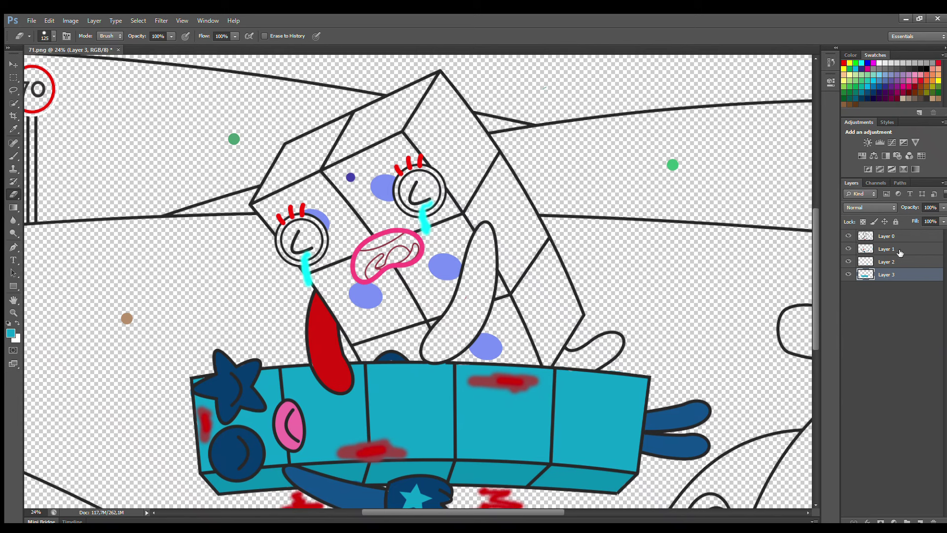
left_click(896, 250)
key("b")
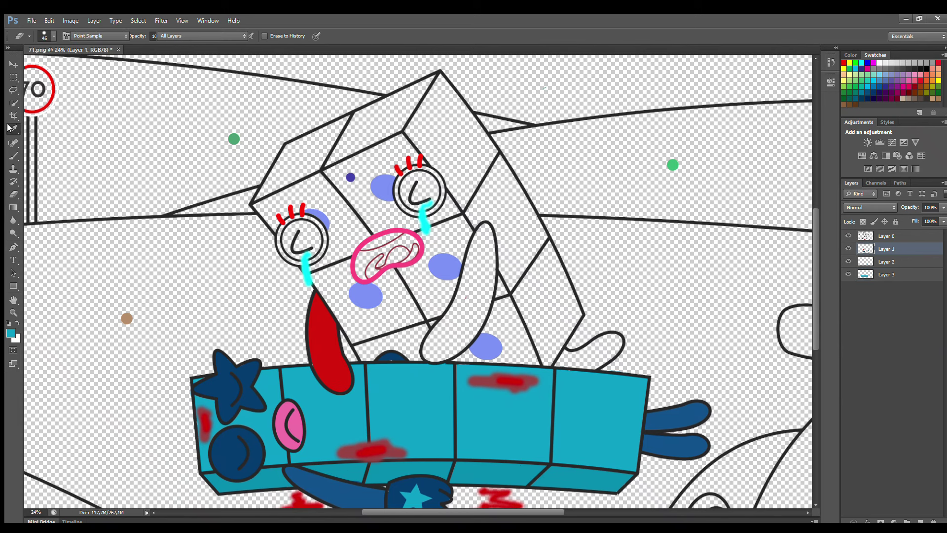
left_click(383, 265, "alt")
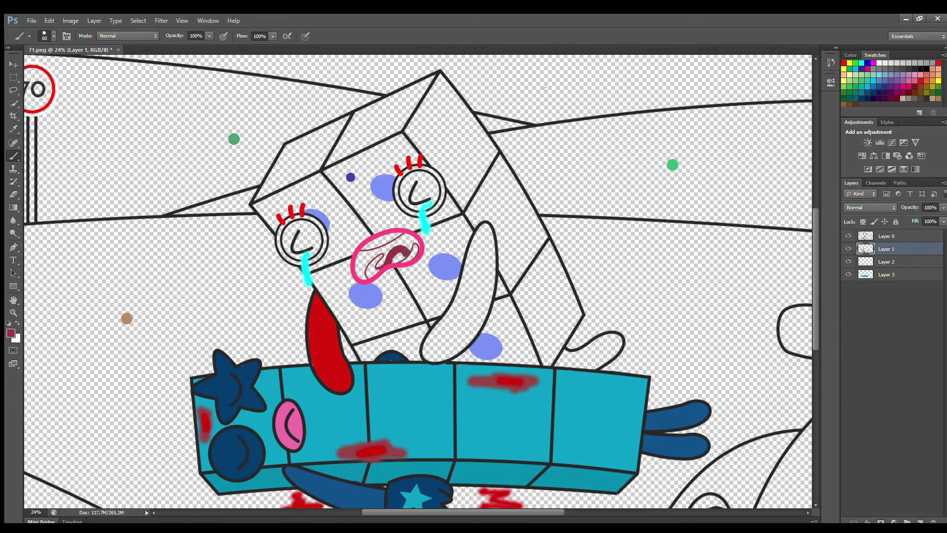
Step: Fill the teeth with white on Layer 2 and the inside of the mouth with black on Layer 3
key("alt+bracketleft")
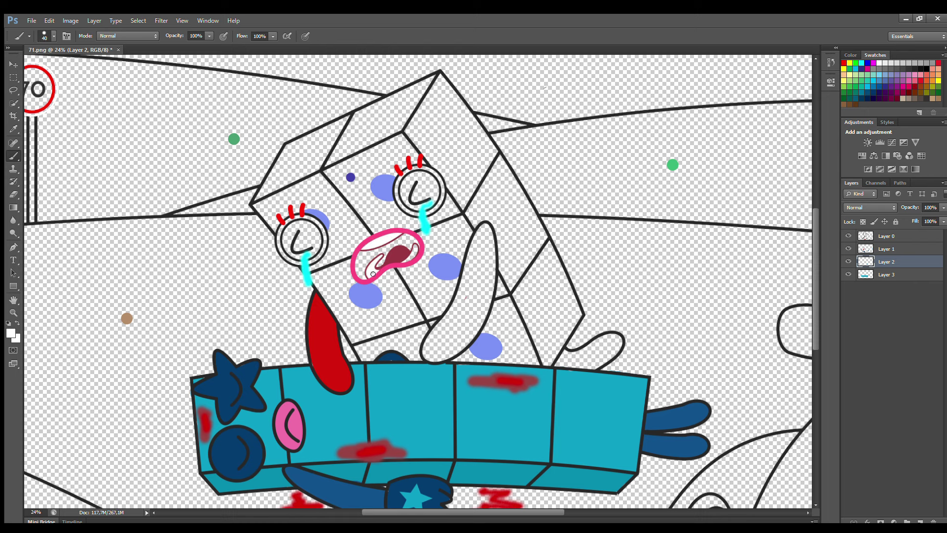
left_click(890, 277)
key("d")
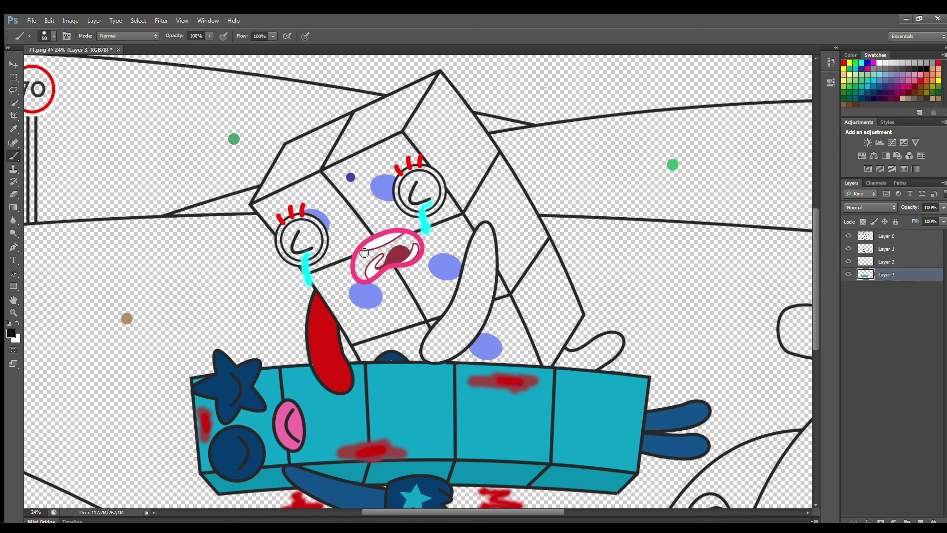
left_click_drag(364, 253, 405, 239)
Step: Fill the inner circles of both of the upright character's eyes with dark red
left_click(291, 212, "alt")
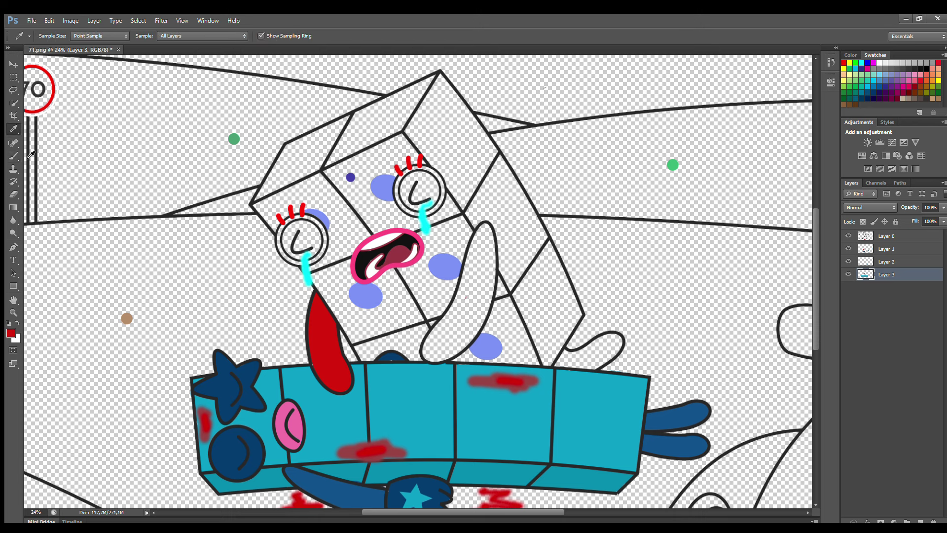
left_click_drag(290, 229, 287, 245)
left_click(871, 254)
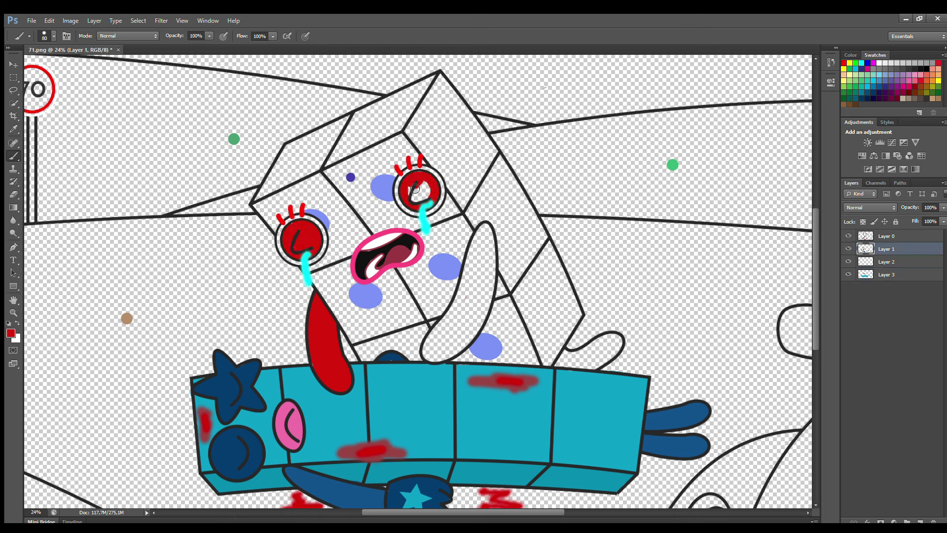
Step: Fill the outer rings of both eyes with the bright red sampled from the eyelashes, on Layer 2
left_click(901, 259)
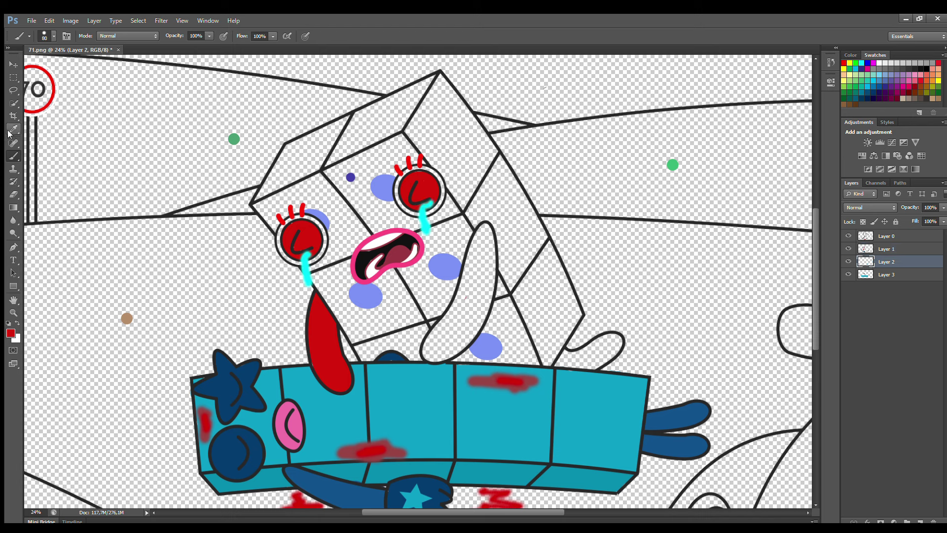
left_click(14, 130)
left_click(280, 218)
key("b")
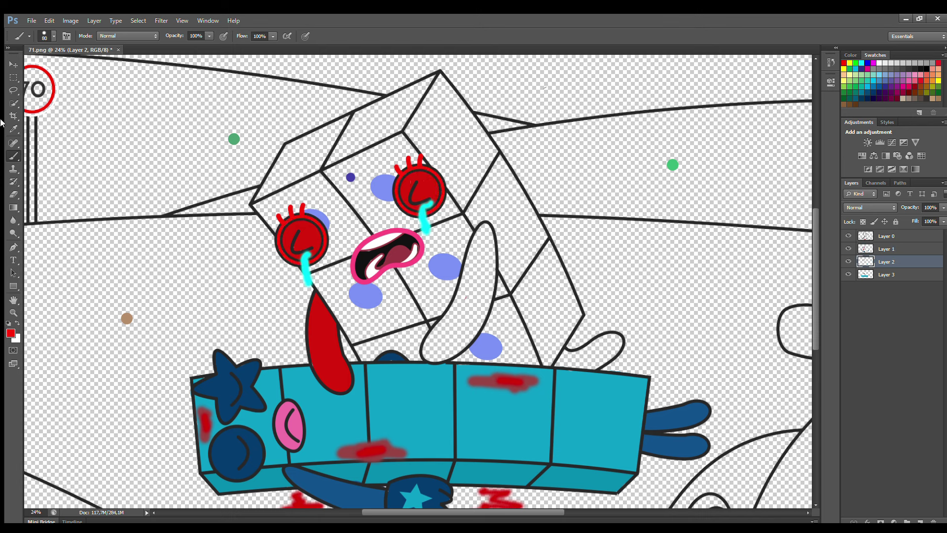
Step: Fill the upright character's raised arm with dark red on Layer 2, and make Layer 1 active
left_click_drag(486, 225, 469, 272)
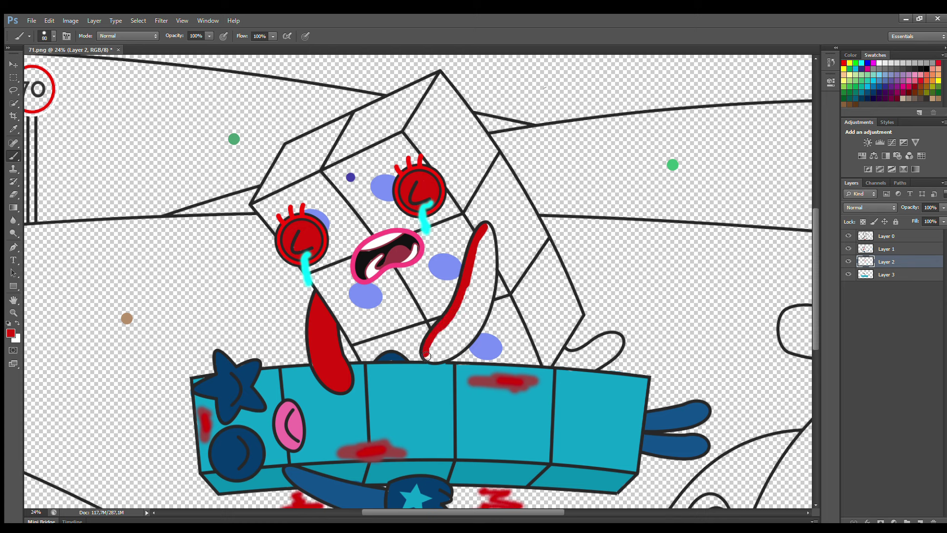
mouse_move(487, 311)
left_mouse_down()
mouse_move(485, 229)
mouse_move(438, 345)
mouse_move(469, 309)
left_mouse_up()
key("bracketright")
key("bracketright")
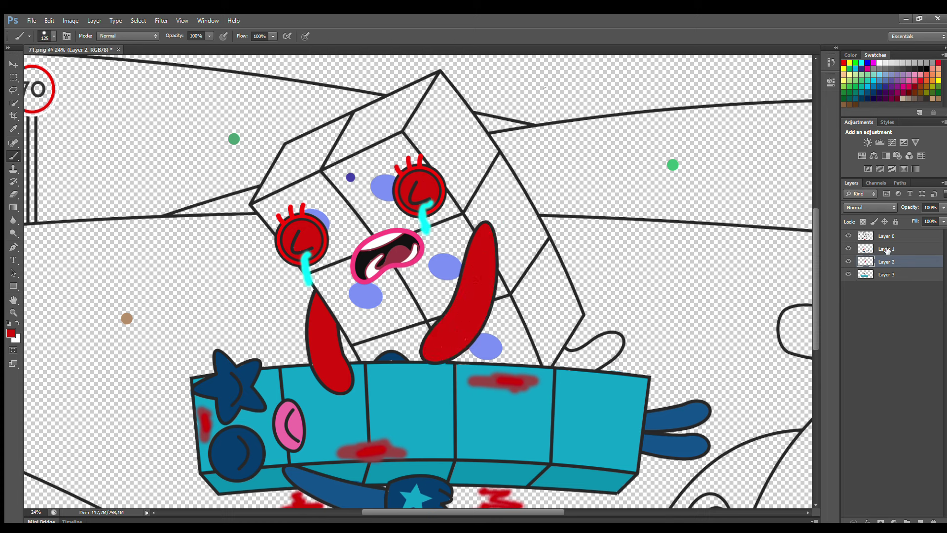
left_click(887, 249)
left_click(13, 129)
left_click(365, 295)
left_click(10, 154)
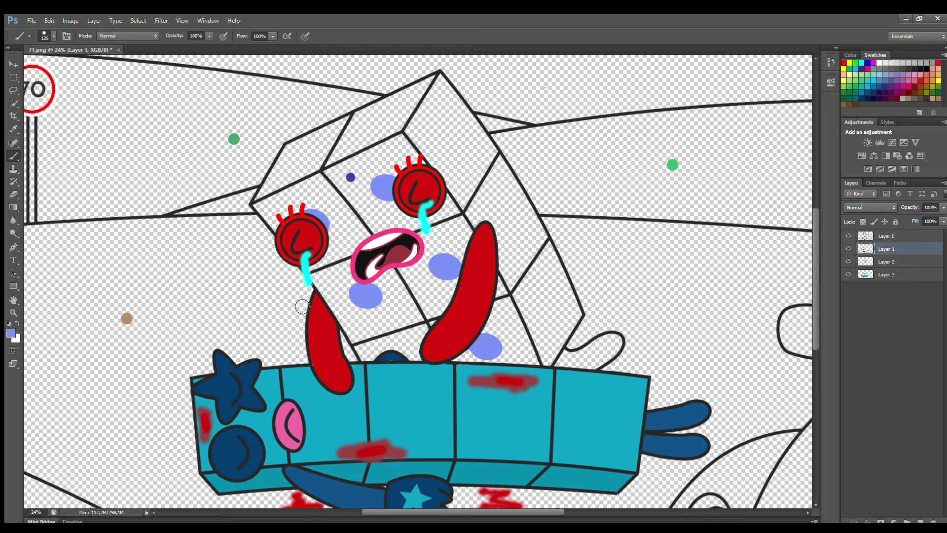
Step: Fill the red limb sticking out behind the purple character with the dark red sampled from the raised arm
left_click(14, 130)
left_click(463, 313)
key("b")
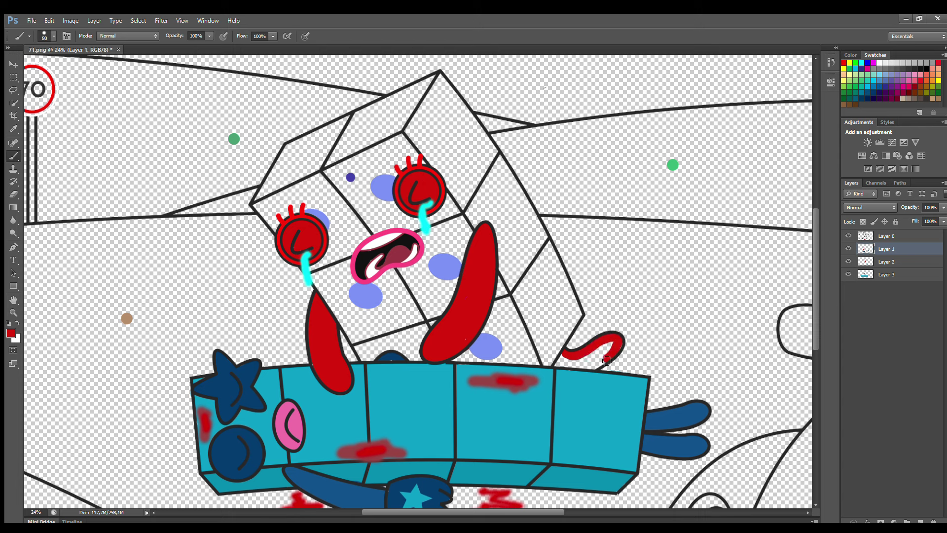
Step: Add a layer below Layer 3 and fill the upright character's front face with the purple sampled from its guide dot
left_click(887, 274)
left_click(920, 521, "ctrl")
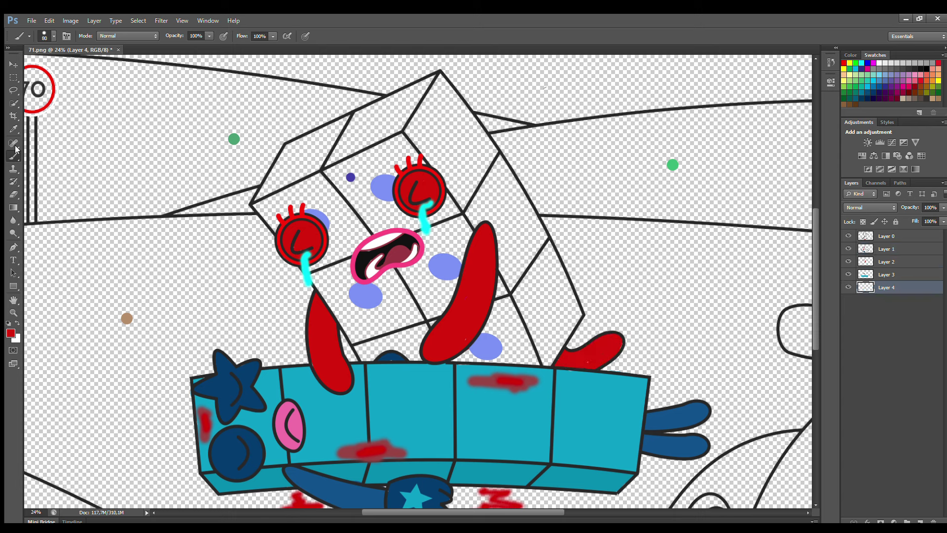
left_click(13, 129)
left_click(350, 177)
key("b")
left_click_drag(323, 286, 371, 363)
mouse_move(540, 375)
left_mouse_down()
mouse_move(409, 150)
mouse_move(348, 162)
mouse_move(271, 203)
mouse_move(355, 195)
mouse_move(328, 264)
mouse_move(493, 350)
mouse_move(351, 233)
mouse_move(450, 290)
mouse_move(456, 309)
mouse_move(400, 321)
left_mouse_up()
Step: Add a layer below Layer 4 and fill the upright character's top and side faces with a darker purple
left_click(919, 521)
left_click_drag(901, 287, 901, 303)
key("i")
key("b")
mouse_move(291, 170)
left_mouse_down()
mouse_move(367, 120)
mouse_move(446, 93)
mouse_move(508, 178)
mouse_move(580, 325)
mouse_move(551, 369)
mouse_move(402, 129)
mouse_move(441, 156)
mouse_move(439, 185)
left_mouse_up()
Step: Fill the car's hood with the bright green sampled from its guide dot on Layer 1, enlarging the brush to 300 px
left_click_drag(523, 513, 575, 513)
left_click_drag(816, 322, 811, 338)
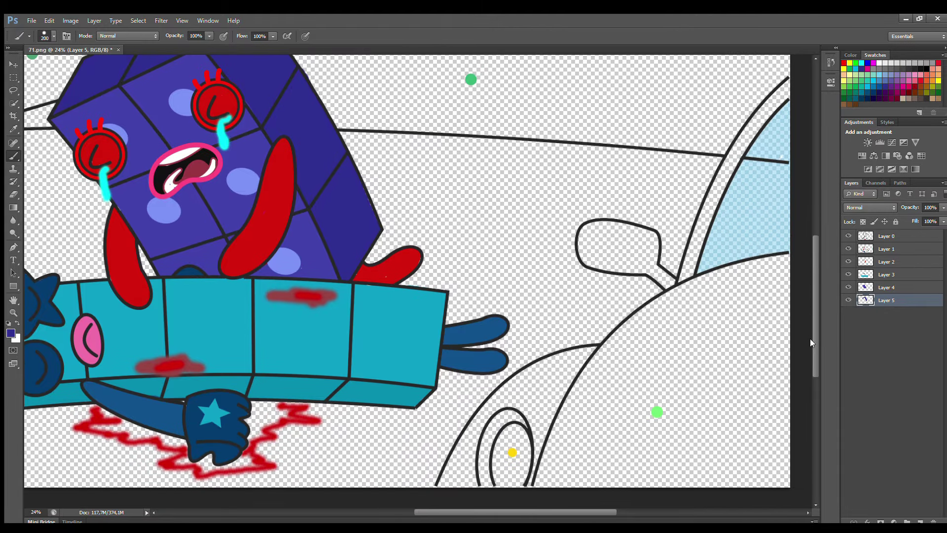
left_click(887, 249)
left_click(657, 416, "alt")
mouse_move(789, 269)
left_mouse_down()
mouse_move(701, 302)
mouse_move(648, 337)
mouse_move(595, 400)
mouse_move(559, 474)
mouse_move(767, 499)
mouse_move(795, 291)
mouse_move(650, 359)
mouse_move(695, 485)
mouse_move(771, 339)
mouse_move(653, 425)
mouse_move(740, 434)
left_mouse_up()
key("bracketright")
key("bracketright")
Step: Fill the headlight's inner oval with the sampled yellow on Layer 1 and its outer ring with a paler yellow on Layer 2
left_click(513, 457, "alt")
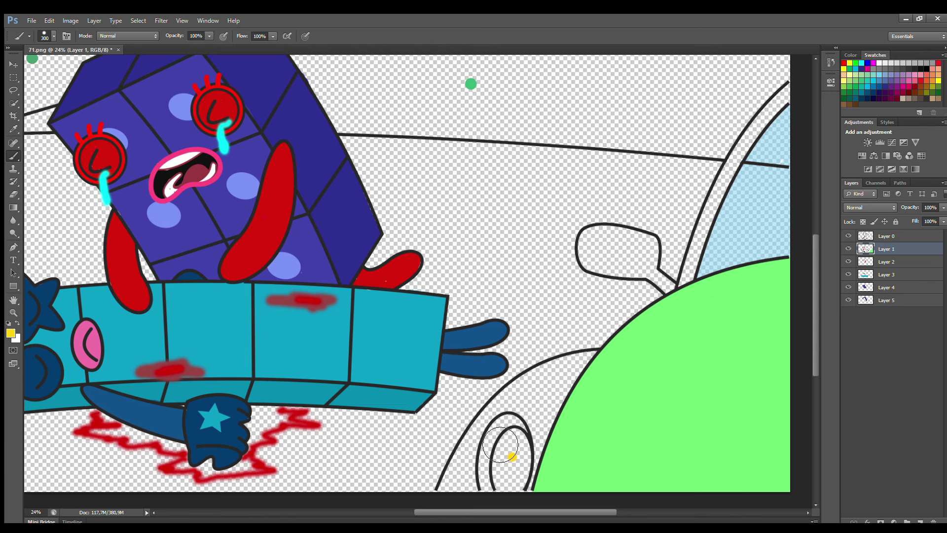
mouse_move(528, 466)
left_mouse_down()
mouse_move(489, 487)
mouse_move(497, 439)
left_mouse_up()
left_click(885, 262)
left_click(620, 177, "alt")
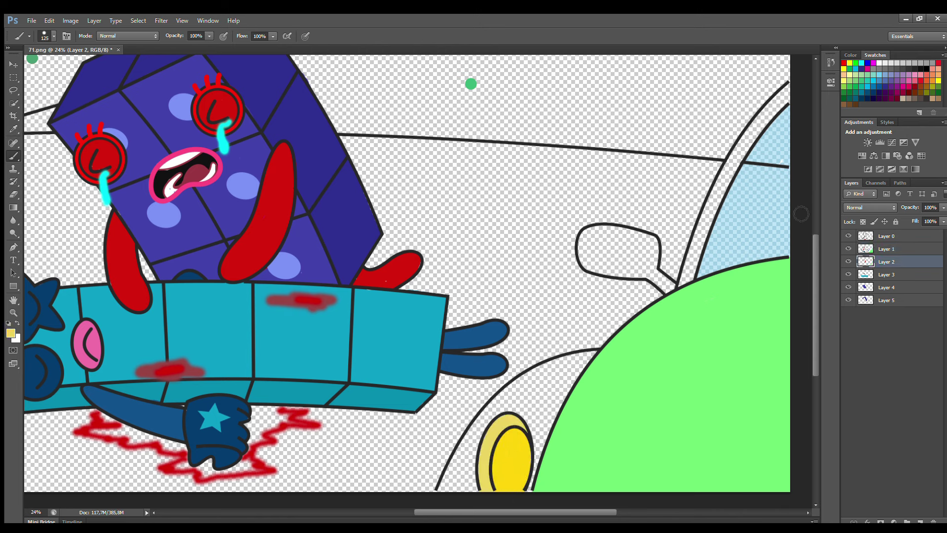
Step: Fill the car's side mirror and the window frame with a darker green on Layer 2
mouse_move(682, 287)
left_mouse_down()
mouse_move(656, 251)
mouse_move(632, 239)
mouse_move(603, 235)
mouse_move(587, 259)
mouse_move(669, 290)
mouse_move(654, 275)
mouse_move(649, 241)
mouse_move(594, 235)
mouse_move(602, 272)
mouse_move(647, 253)
mouse_move(611, 265)
left_mouse_up()
key("i")
left_click(615, 391)
key("b")
key("e")
key("b")
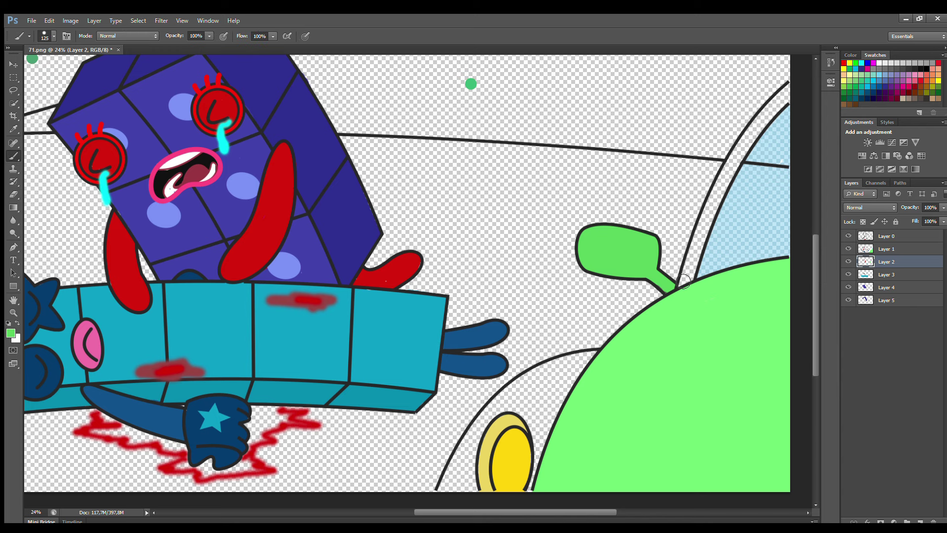
mouse_move(690, 269)
left_mouse_down()
mouse_move(737, 159)
mouse_move(792, 89)
left_mouse_up()
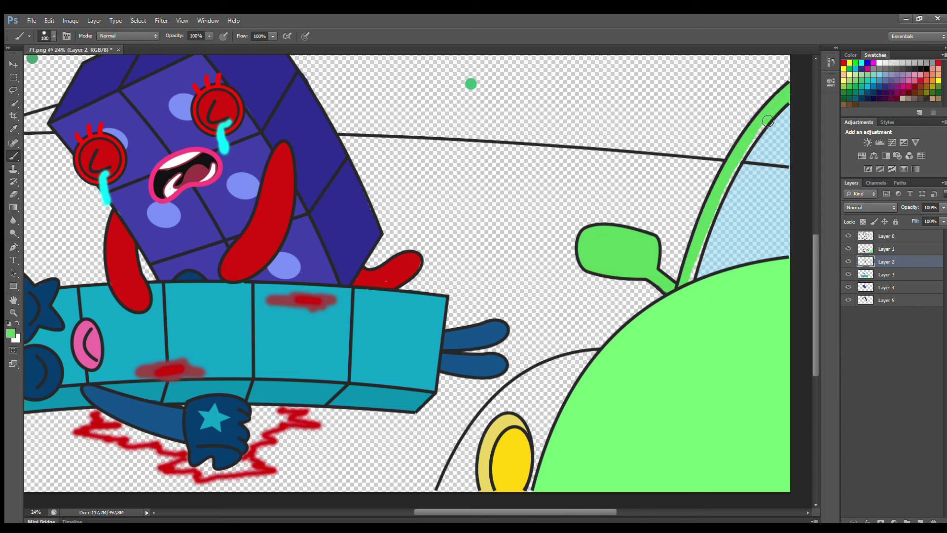
Step: Fill the car's fender around the headlight with the darker green on Layer 3, using a 175 px brush
left_click(886, 274)
key("bracketright")
key("bracketright")
key("bracketright")
mouse_move(596, 356)
left_mouse_down()
mouse_move(516, 390)
mouse_move(479, 428)
mouse_move(446, 502)
mouse_move(559, 426)
mouse_move(550, 418)
mouse_move(466, 488)
left_mouse_up()
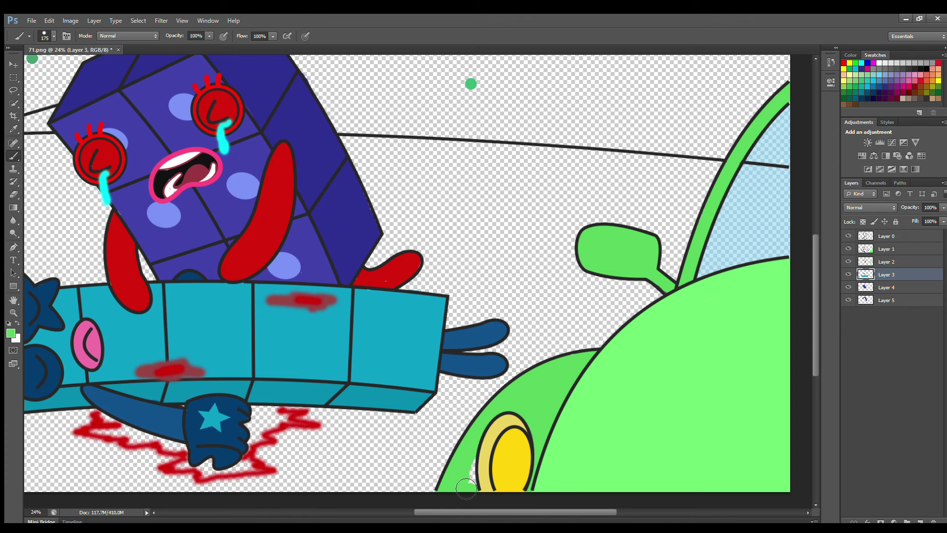
Step: Fill the drawing's lower-left corner patch on Layer 1 with the medium green sampled from the background guide dot
left_click_drag(529, 512, 454, 513)
left_click(886, 248)
left_click(81, 462, "alt")
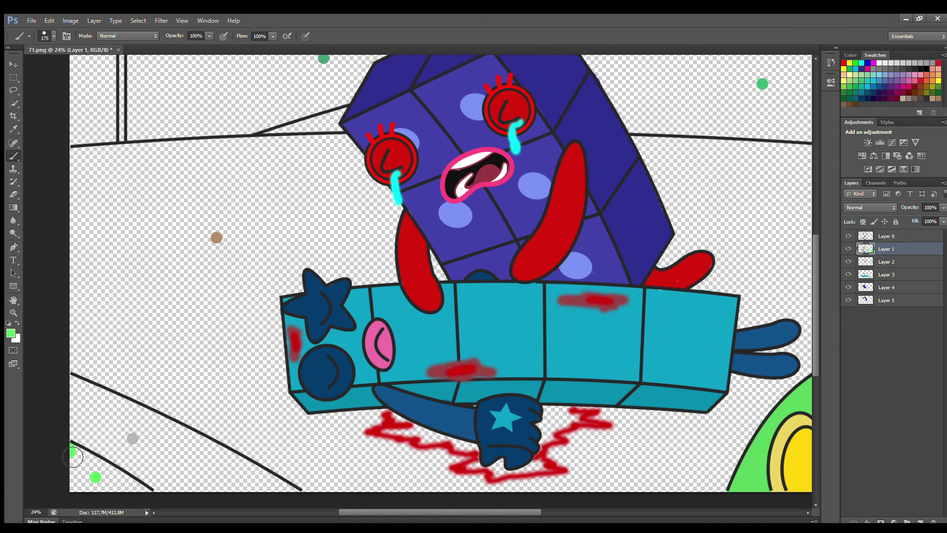
left_click_drag(74, 454, 132, 492)
left_click(323, 59, "alt")
left_click_drag(79, 453, 153, 505)
Step: Erase the green guide dot inside the lower-left corner patch from Layer 0
left_click(891, 235)
key("e")
left_click(95, 476)
Step: Fill the curved strip beside the green lower-left corner patch on Layer 2 with the grey sampled from its guide dot
left_click(891, 262)
key("b")
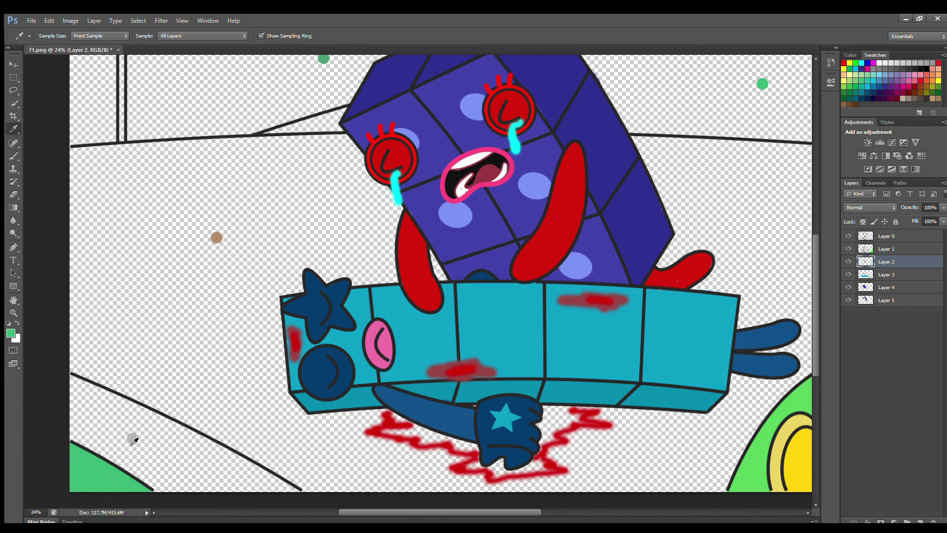
left_click(132, 439, "alt")
mouse_move(74, 384)
left_mouse_down()
mouse_move(286, 495)
mouse_move(137, 479)
mouse_move(226, 479)
mouse_move(169, 483)
left_mouse_up()
Step: Fill the face of the 70 speed-limit sign with white on Layer 1, using a 125 px brush
scroll(811, 367, "up", 3)
key("alt+bracketright")
key("i")
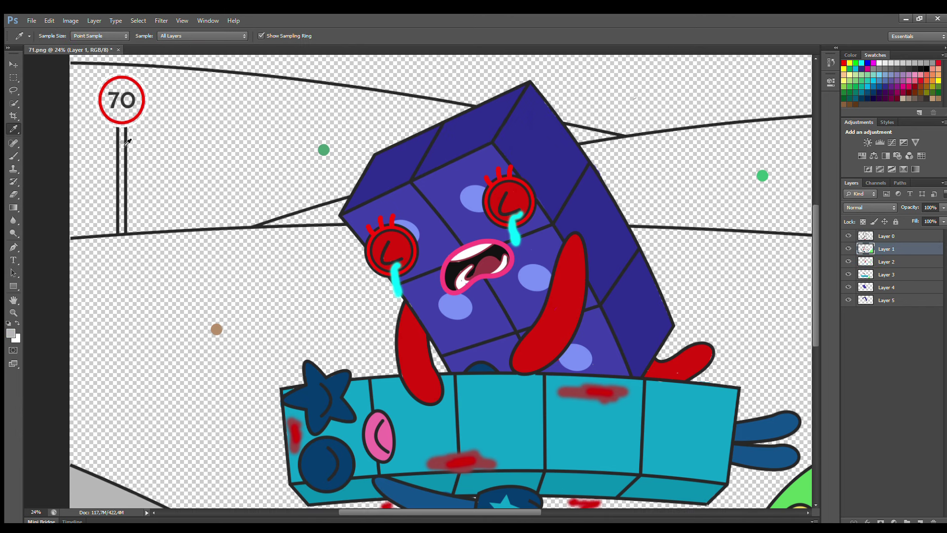
key("b")
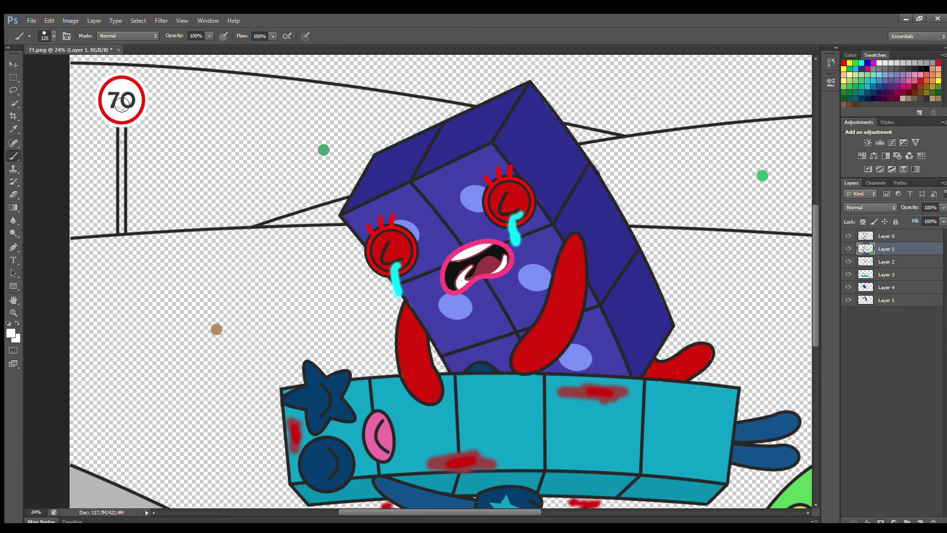
Step: Fill the signpost with dark grey on Layer 2 using an 80 px brush, and erase its guide dot from Layer 0
key("alt+bracketleft")
left_click(128, 145, "alt")
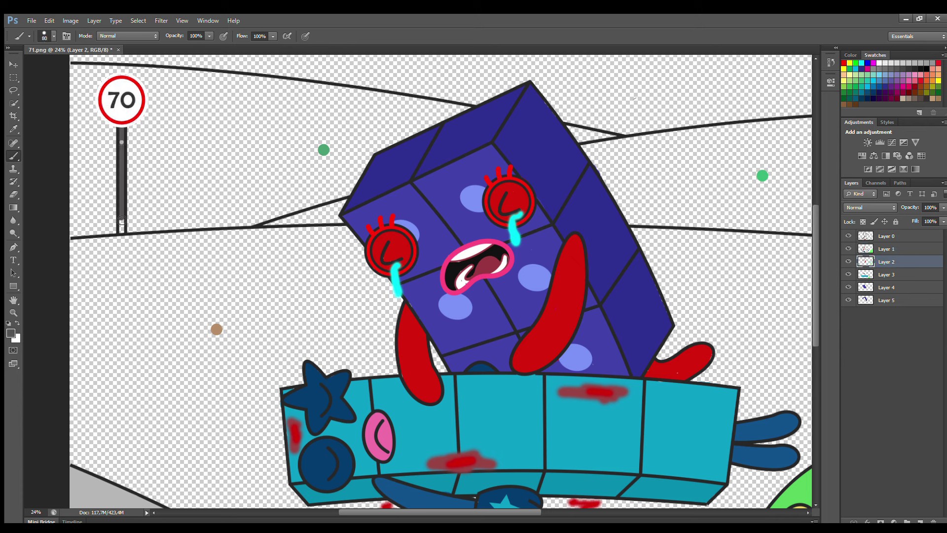
key("e")
key("alt+bracketright")
key("alt+bracketright")
left_click(10, 156)
Step: Add a new layer beneath Layer 5 and fill the ground with the brown sampled from its guide dot, using a 500 px brush
scroll(316, 224, "down", 3)
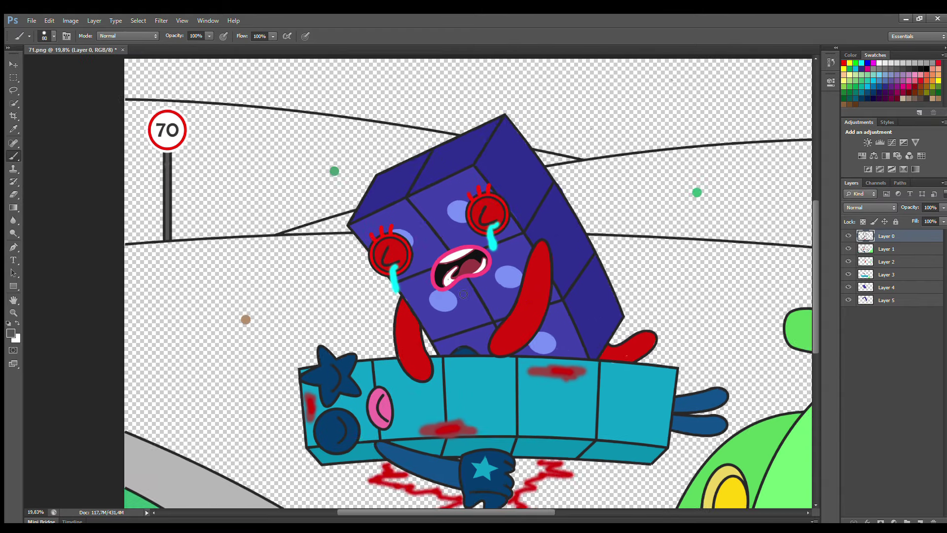
left_click(891, 301)
left_click(920, 521, "ctrl")
key("i")
left_click(148, 304)
left_click(13, 155)
mouse_move(45, 248)
left_mouse_down()
mouse_move(153, 238)
mouse_move(503, 240)
mouse_move(789, 261)
mouse_move(735, 348)
mouse_move(397, 264)
mouse_move(528, 326)
mouse_move(567, 374)
mouse_move(514, 444)
mouse_move(194, 452)
mouse_move(222, 456)
left_mouse_up()
key("]")
key("]")
key("]")
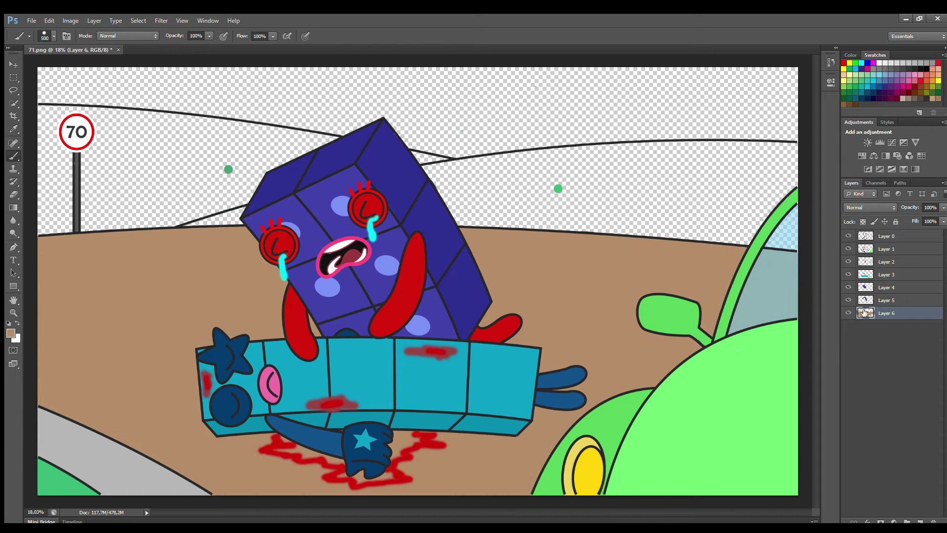
Step: Fill the gaps of the blood puddle under the glove with dark red on Layer 5, using a 175 px brush
left_click(886, 300)
key("i")
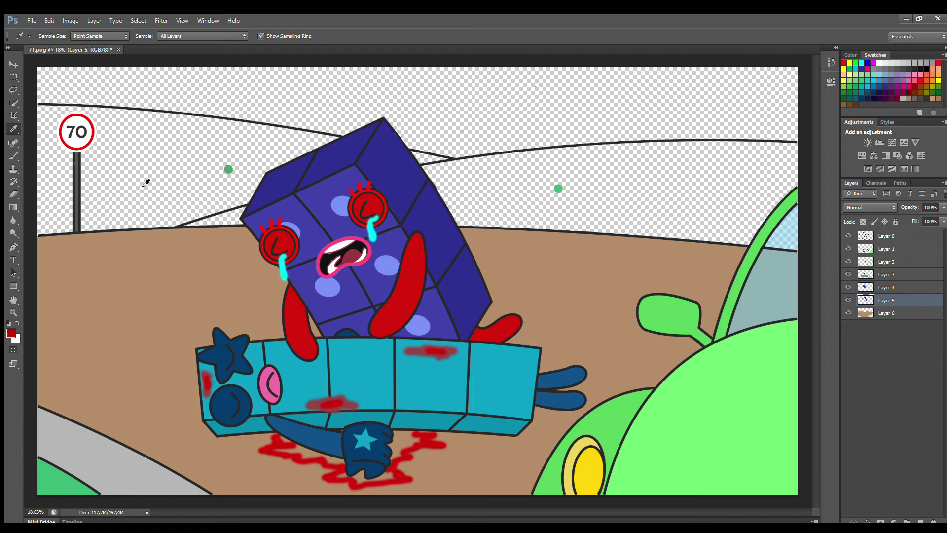
key("b")
left_click_drag(391, 478, 385, 454)
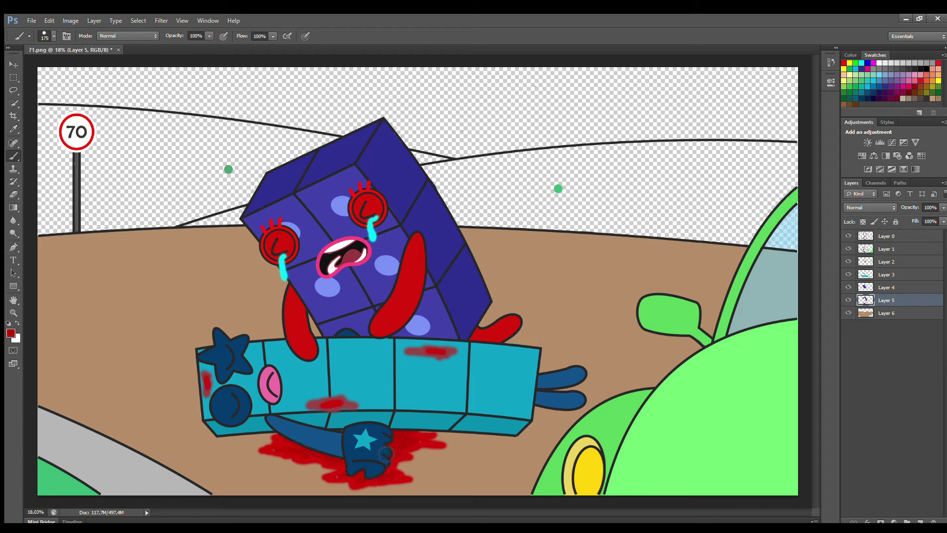
Step: Shade the ground on Layer 6 with a soft 300 px brush, lighter brown in the foreground and darker brown around the lying character
left_click(886, 312)
left_click(13, 131)
left_click(613, 256)
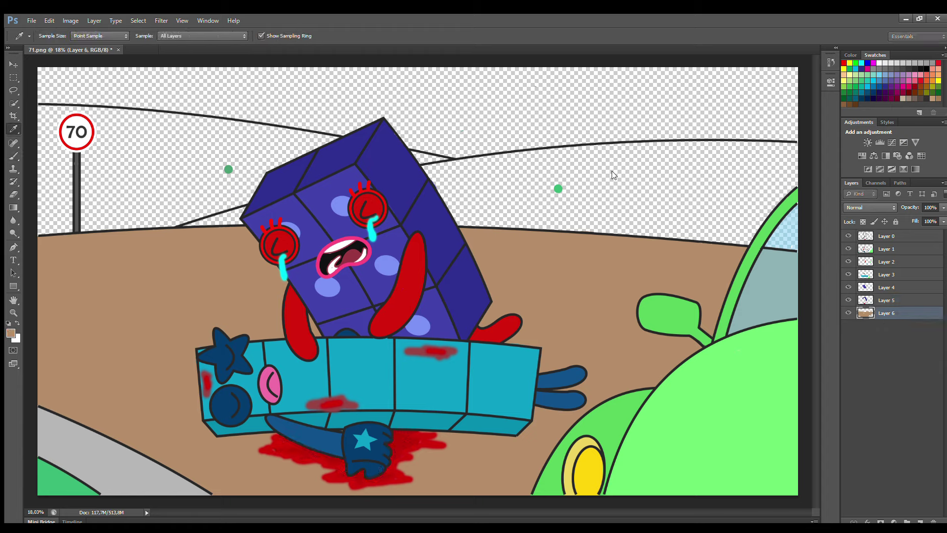
key("b")
key("]")
mouse_move(151, 448)
left_mouse_down()
mouse_move(226, 487)
mouse_move(84, 429)
mouse_move(285, 489)
left_mouse_up()
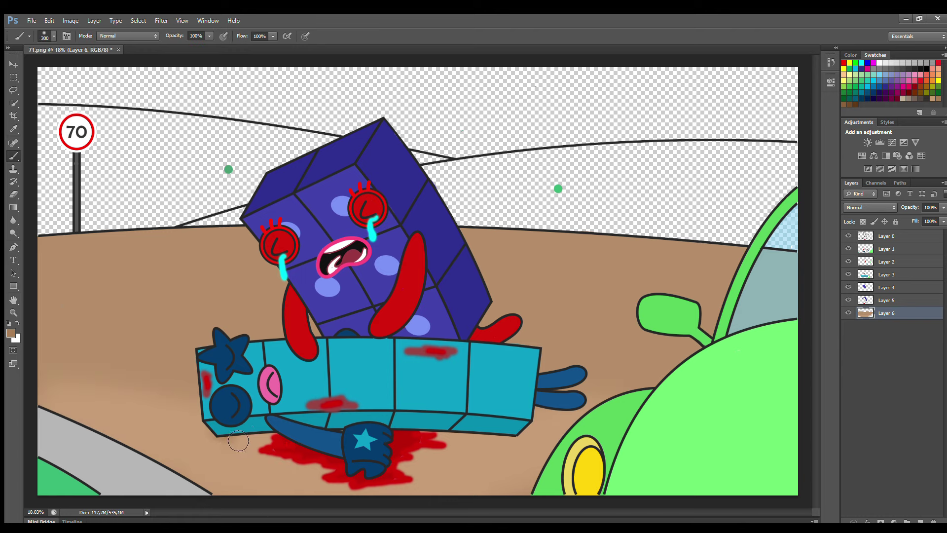
mouse_move(238, 440)
left_mouse_down()
mouse_move(496, 319)
mouse_move(486, 443)
mouse_move(548, 399)
left_mouse_up()
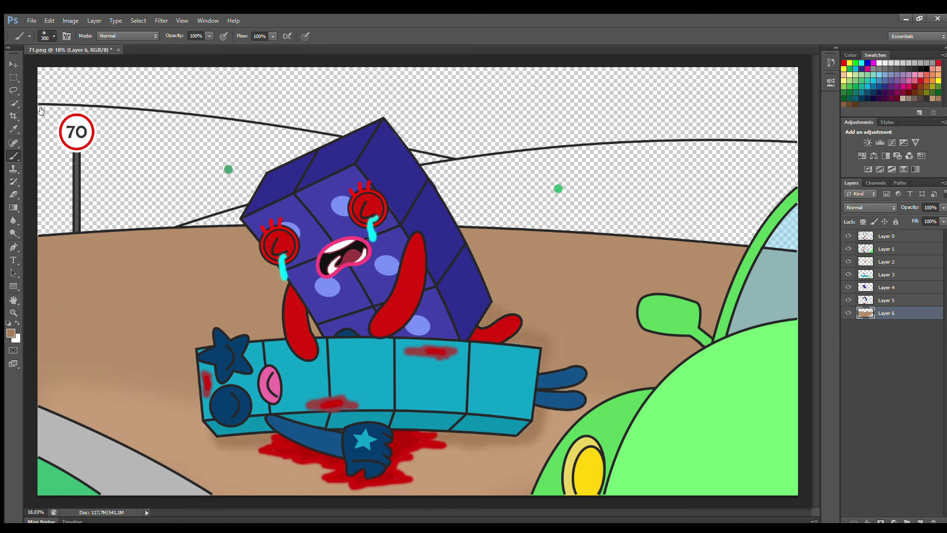
Step: Fill the right and left background hills on two new layers beneath the ground, using the greens sampled from their guide dots
key("ctrl+shift+alt+n")
left_click(228, 170, "alt")
mouse_move(188, 228)
left_mouse_down()
mouse_move(211, 238)
mouse_move(249, 224)
left_mouse_up()
mouse_move(437, 187)
left_mouse_down()
mouse_move(522, 170)
mouse_move(755, 160)
mouse_move(717, 181)
mouse_move(789, 221)
mouse_move(462, 222)
left_mouse_up()
key("ctrl+shift+alt+n")
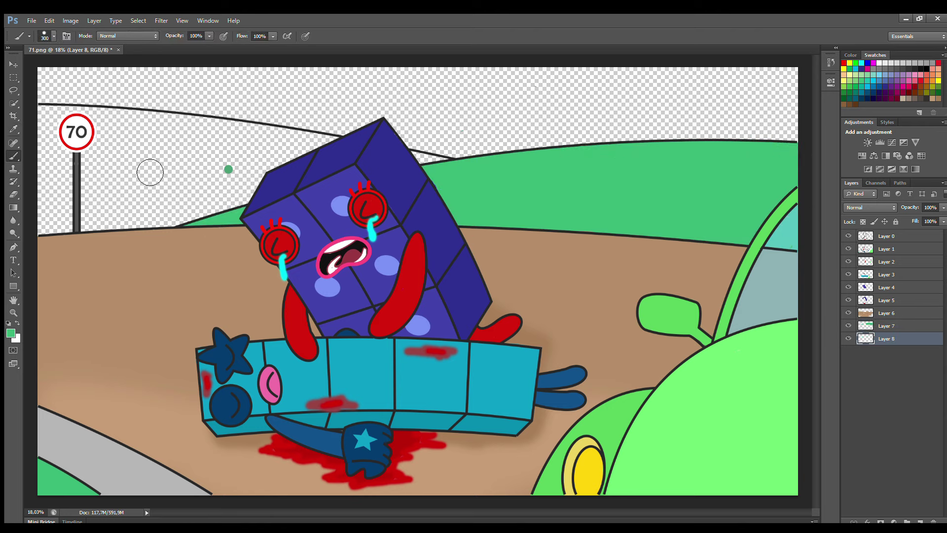
mouse_move(43, 118)
left_mouse_down()
mouse_move(316, 153)
mouse_move(55, 148)
mouse_move(54, 212)
mouse_move(128, 197)
left_mouse_up()
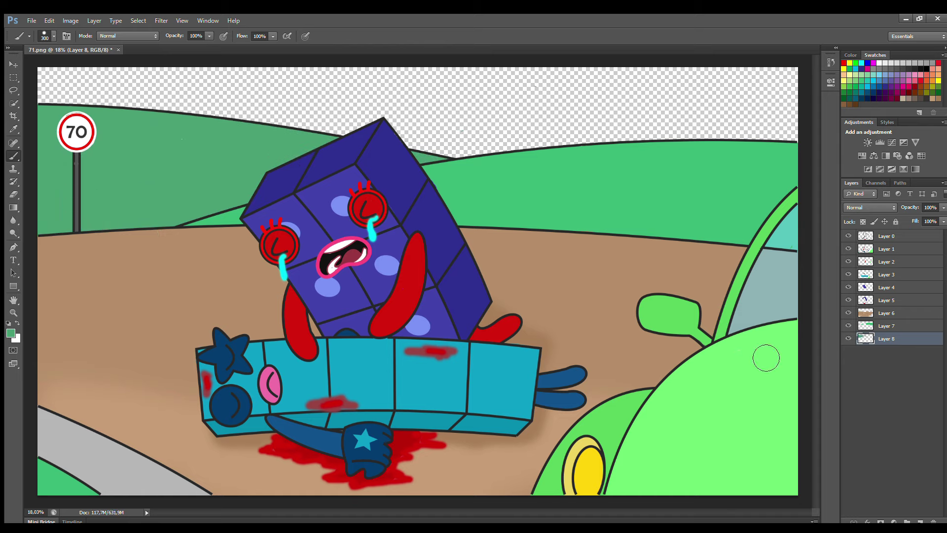
Step: Add a new layer beneath the hills and brush a soft light green haze along the horizon with a 300 px brush
key("ctrl+shift+alt+n")
left_click(855, 80)
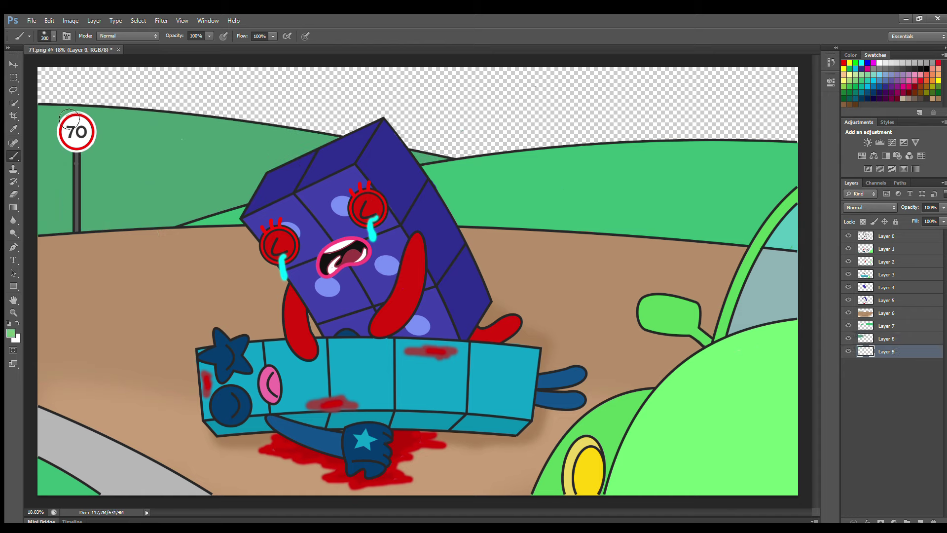
mouse_move(50, 118)
left_mouse_down()
mouse_move(475, 186)
mouse_move(784, 170)
left_mouse_up()
Step: Add a new layer beneath the horizon haze and fill the sky with a soft muted blue
key("ctrl+shift+alt+n")
key("ctrl+[")
left_click(873, 81)
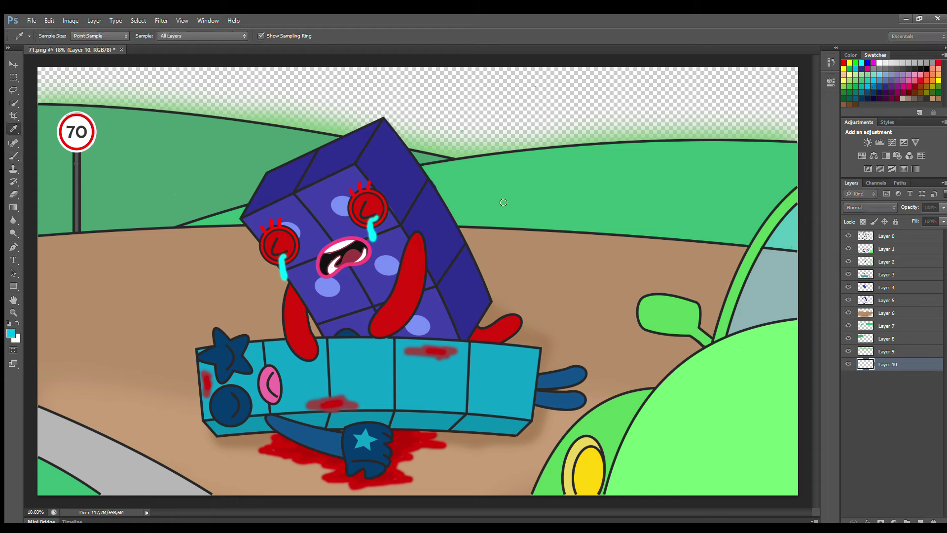
left_click(503, 202)
key("Return")
mouse_move(47, 86)
left_mouse_down()
mouse_move(653, 116)
mouse_move(784, 119)
mouse_move(797, 106)
left_mouse_up()
Step: Brush a lighter blue across the lower part of the sky on Layer 10 with a soft 700 px brush
left_click(11, 334)
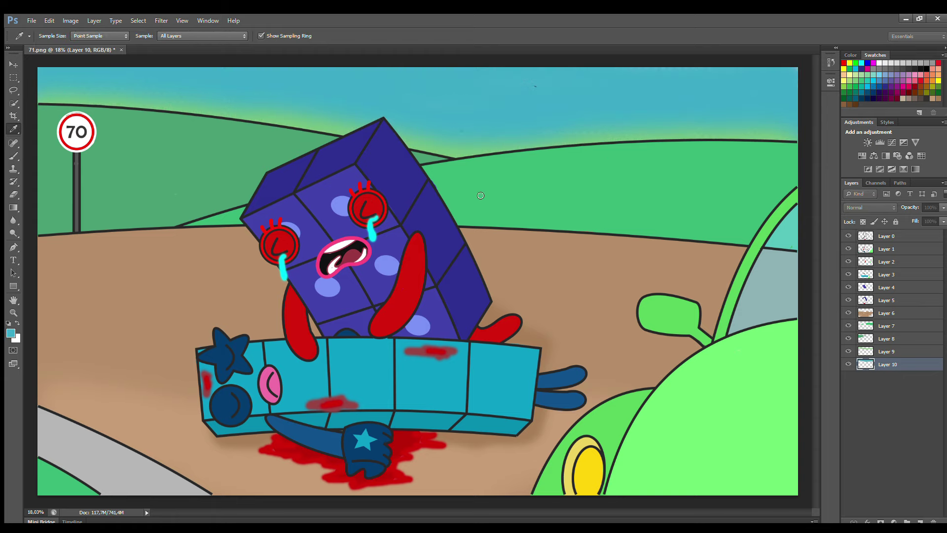
left_click(480, 195)
key("Return")
mouse_move(46, 106)
left_mouse_down()
mouse_move(207, 134)
mouse_move(694, 155)
mouse_move(138, 124)
mouse_move(348, 140)
mouse_move(728, 247)
left_mouse_up()
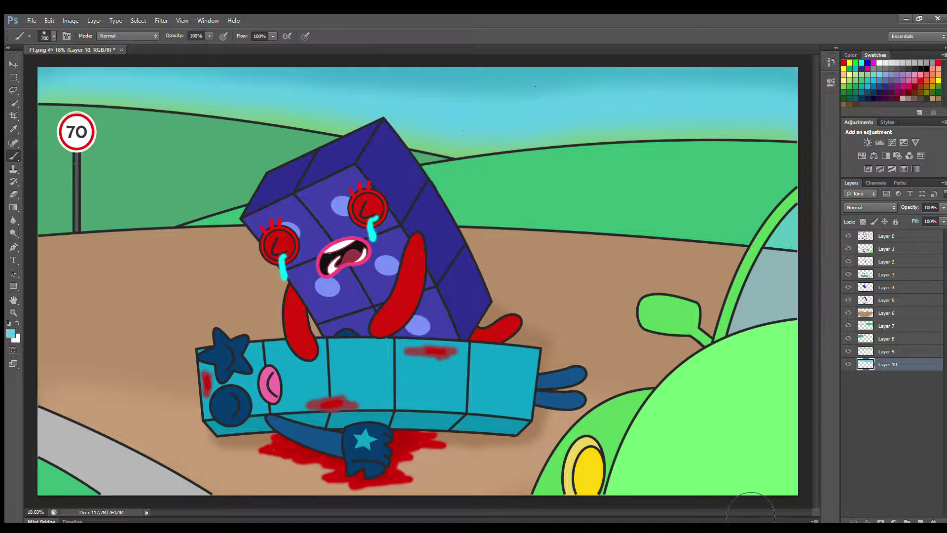